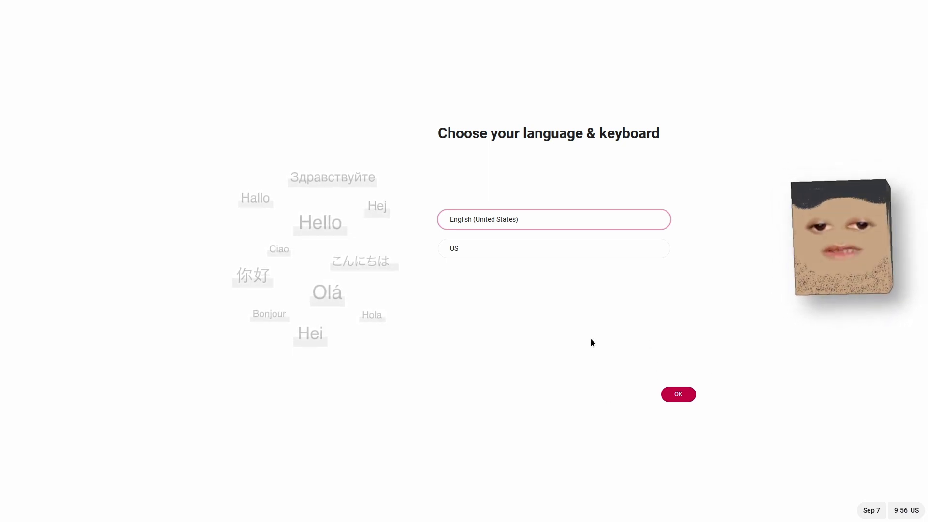
# Confirm English (United States) and the US keyboard on the setup screen
pyautogui.click(689, 394)
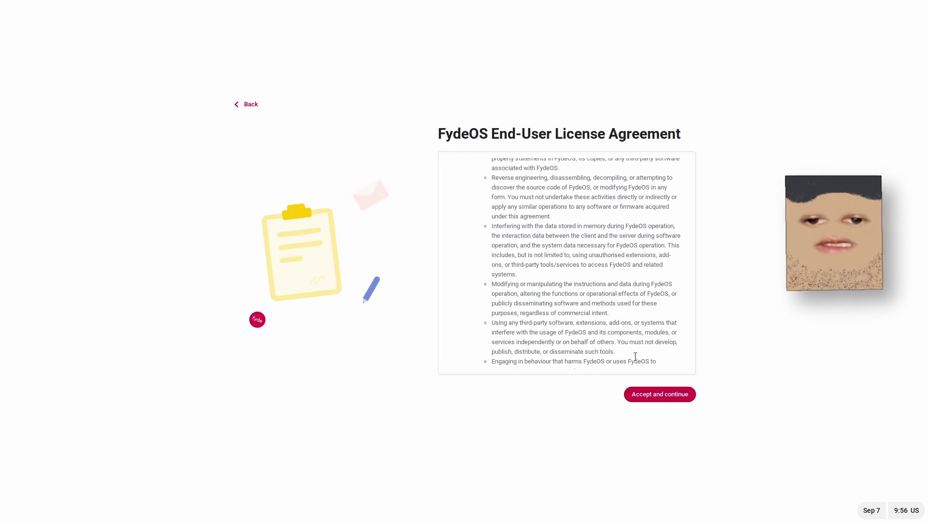
# Accept the license agreement and privacy statement, then pick a local account instead of Google
pyautogui.click(658, 395)
pyautogui.click(658, 395)
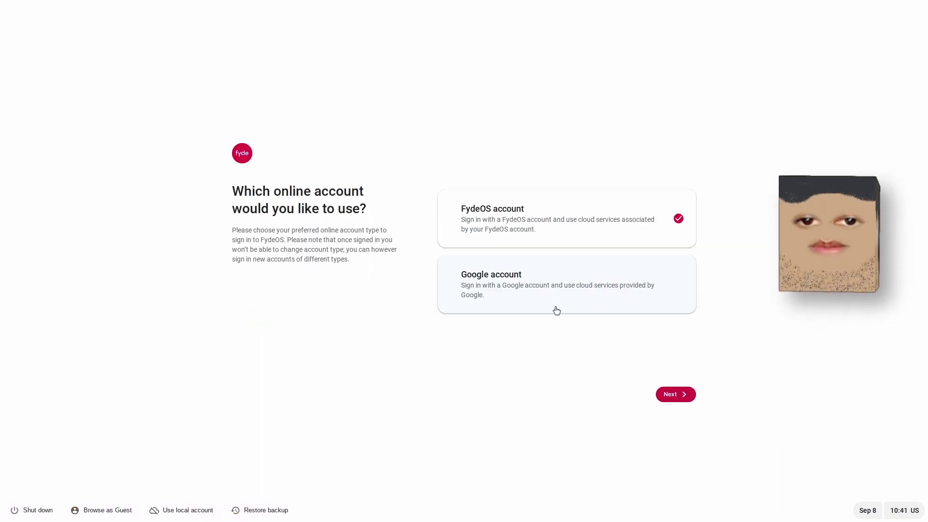
pyautogui.click(573, 298)
pyautogui.click(581, 222)
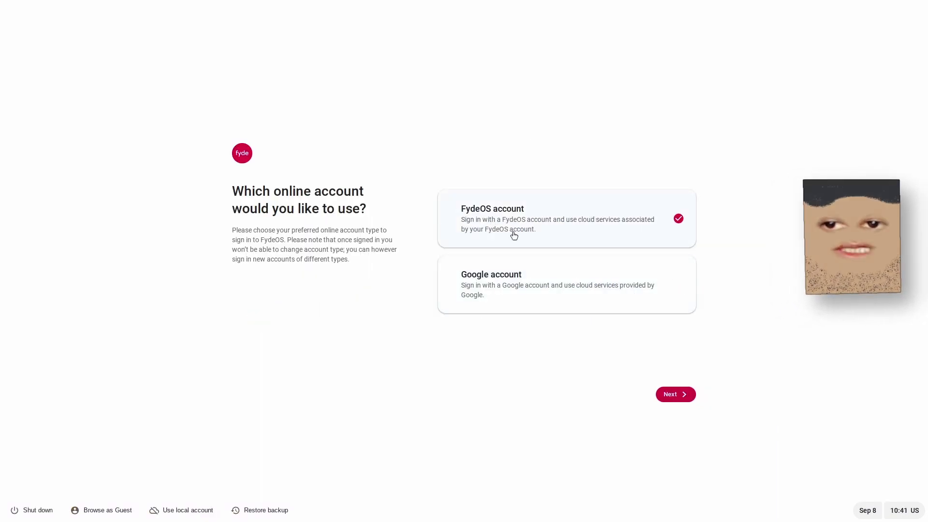
pyautogui.click(519, 275)
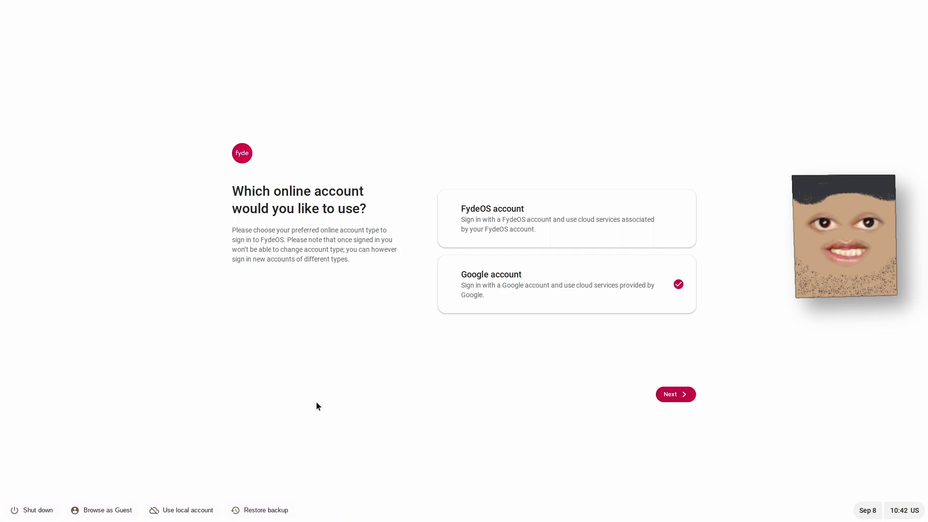
pyautogui.click(187, 511)
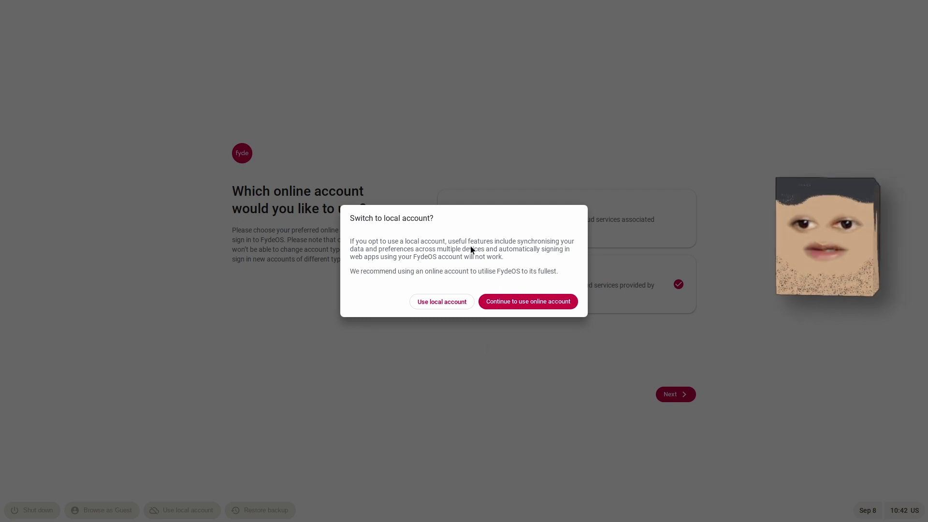
pyautogui.click(437, 306)
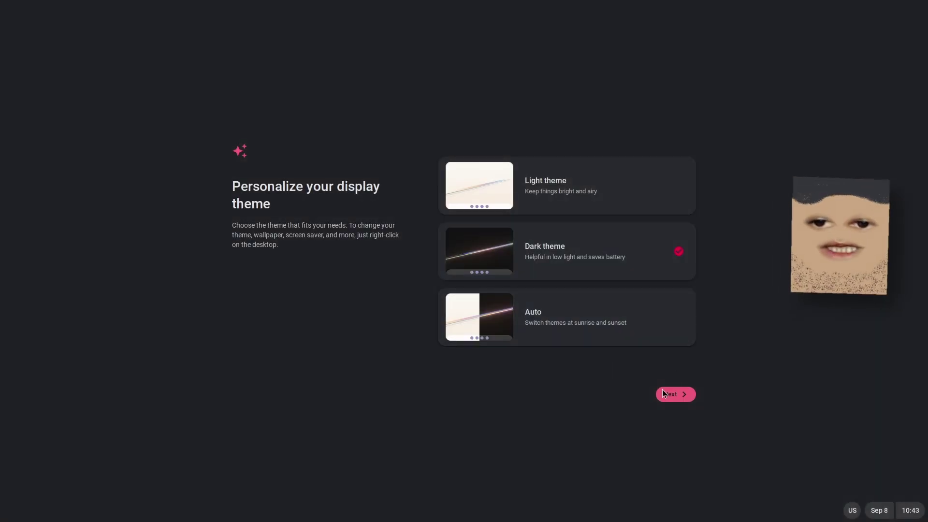
# Keep the Dark theme, finish setup, and dismiss the what's new and Android notifications
pyautogui.click(675, 396)
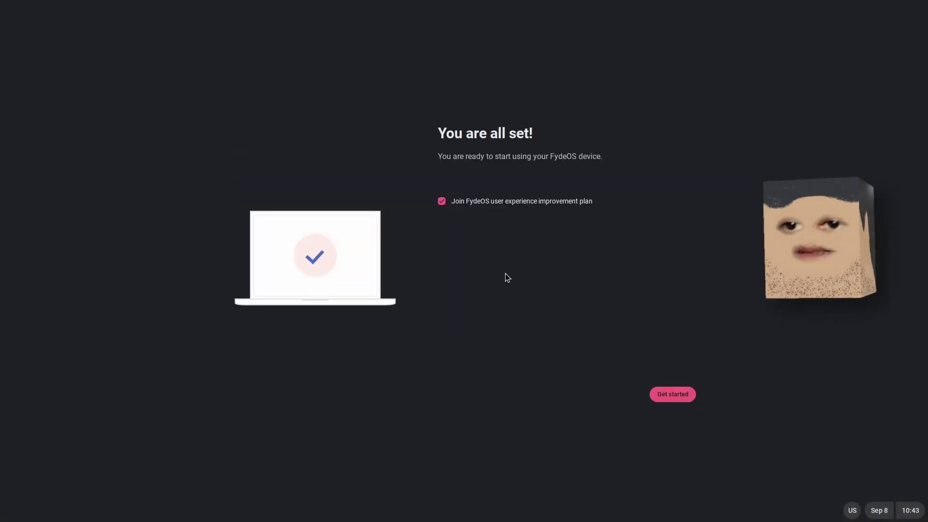
pyautogui.click(681, 400)
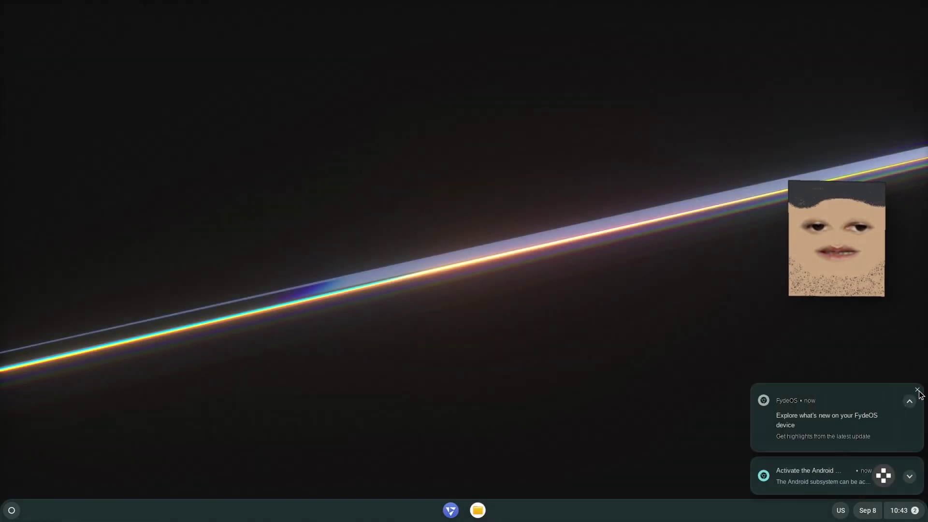
pyautogui.click(918, 392)
pyautogui.click(917, 462)
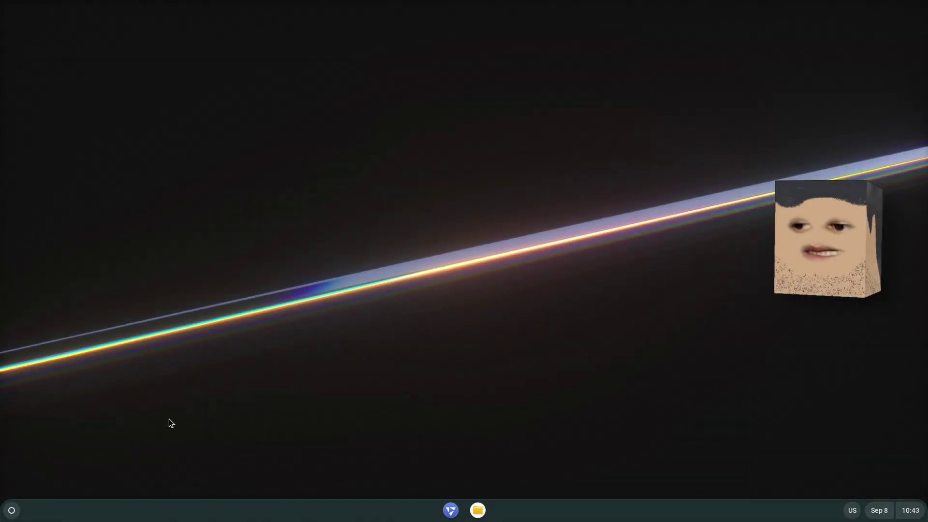
# Open and close the app launcher several times, dismissing the app sorting tip
pyautogui.click(11, 511)
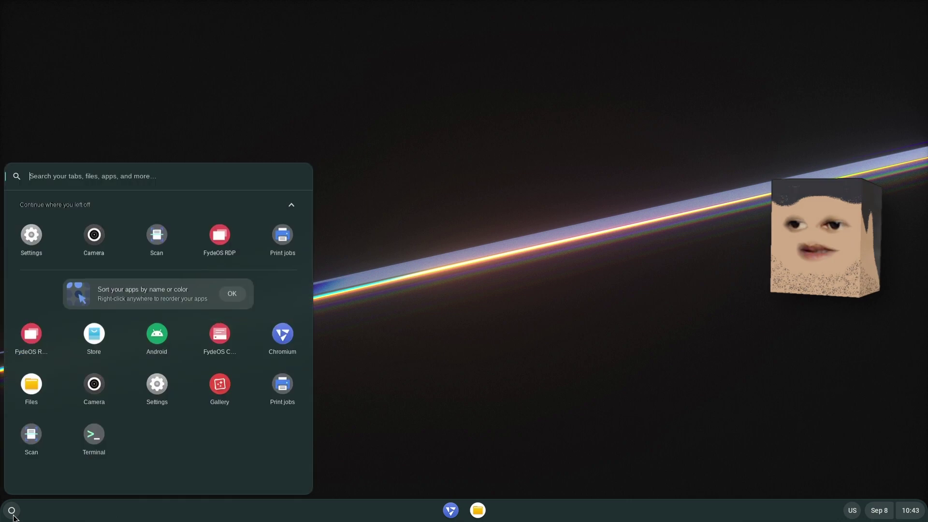
pyautogui.click(469, 239)
pyautogui.click(34, 511)
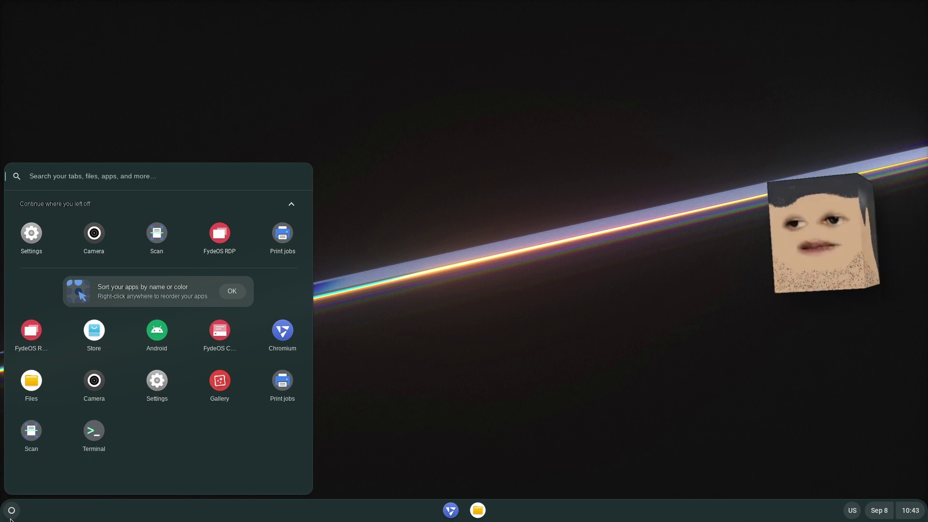
pyautogui.click(455, 337)
pyautogui.click(11, 510)
pyautogui.click(448, 392)
pyautogui.click(12, 512)
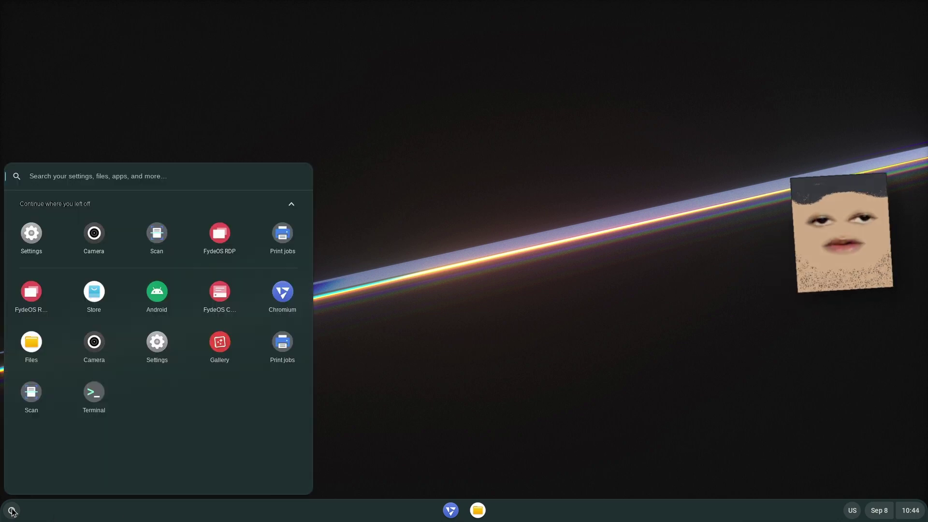
pyautogui.click(13, 511)
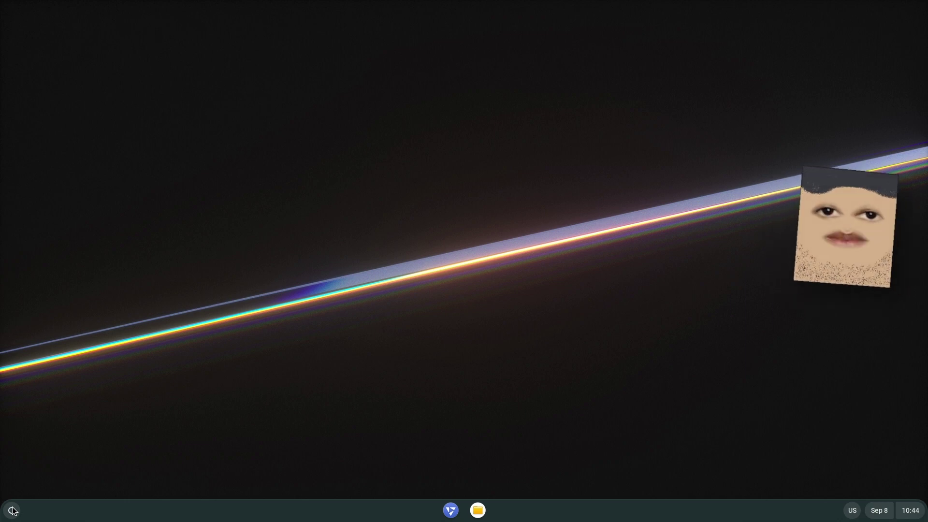
pyautogui.click(12, 511)
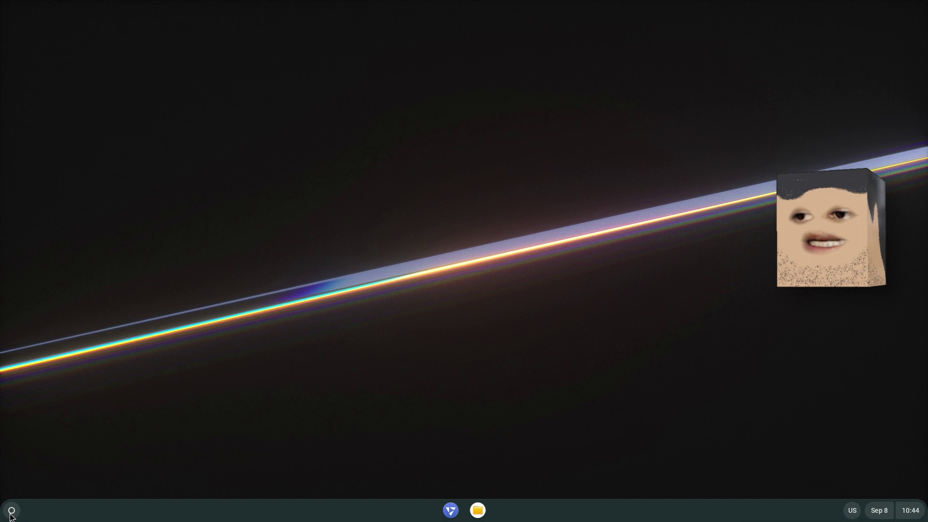
pyautogui.click(11, 514)
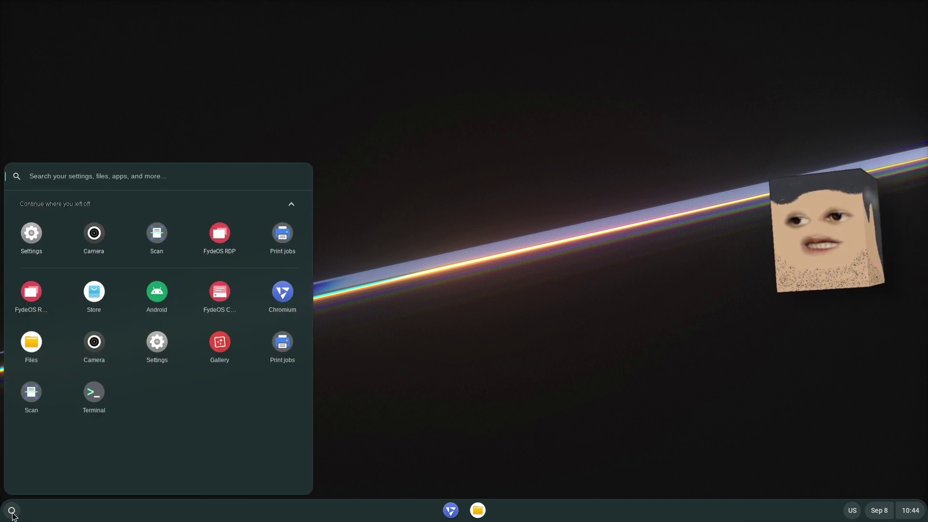
pyautogui.click(12, 513)
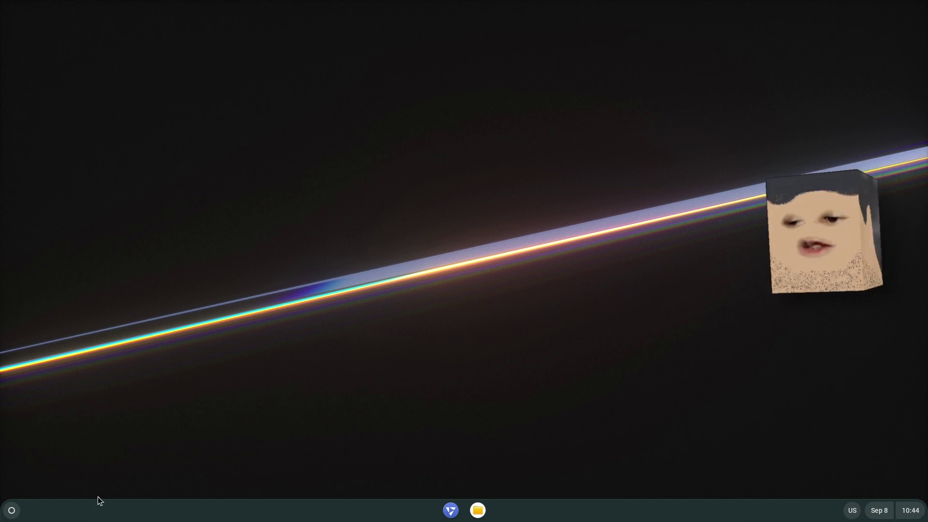
# From the launcher, start Android subsystem activation, agree to its EULA and launch it
pyautogui.click(14, 509)
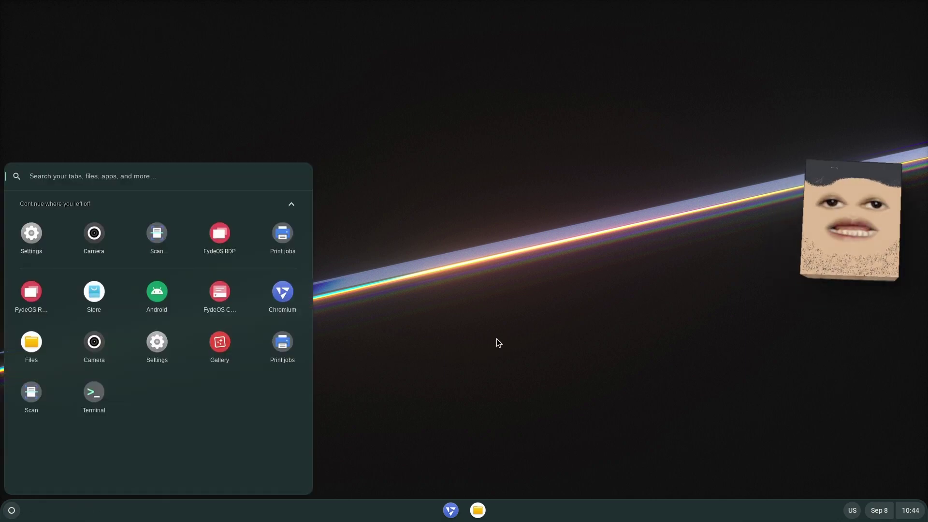
pyautogui.click(13, 515)
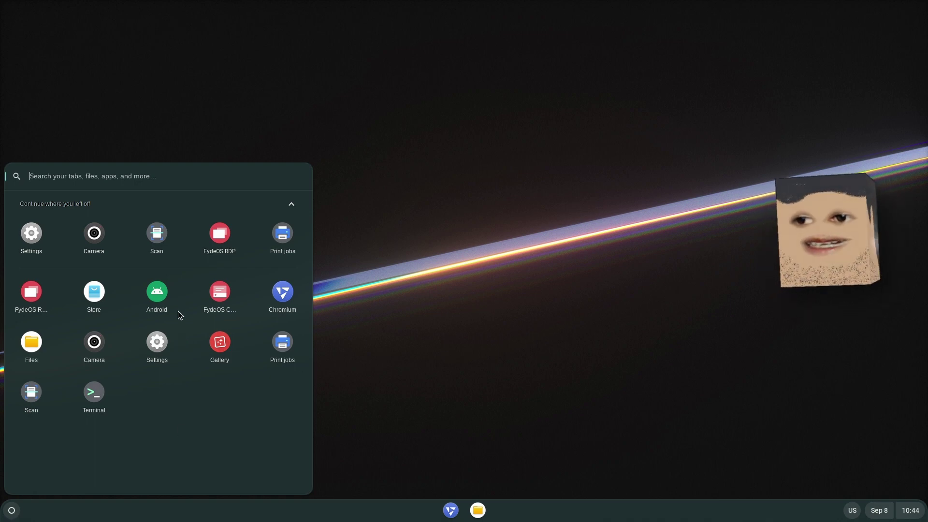
pyautogui.click(162, 292)
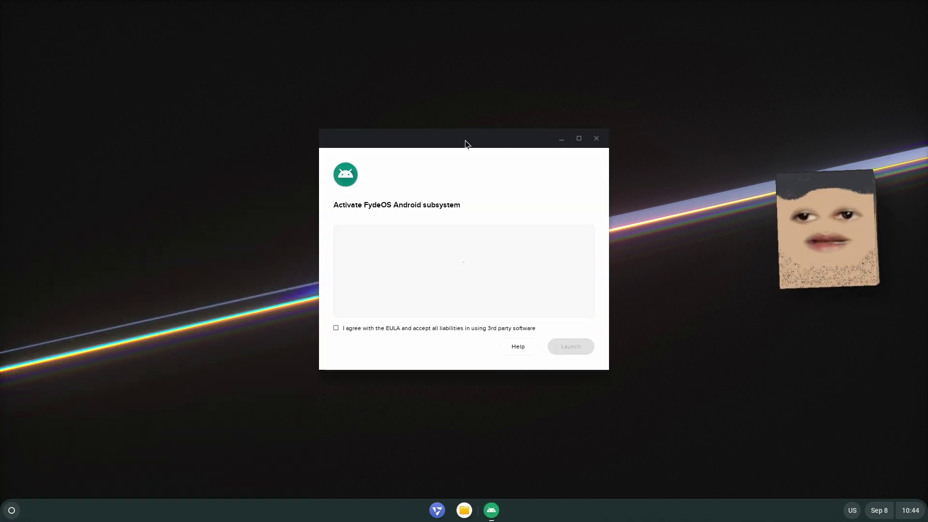
pyautogui.click(336, 327)
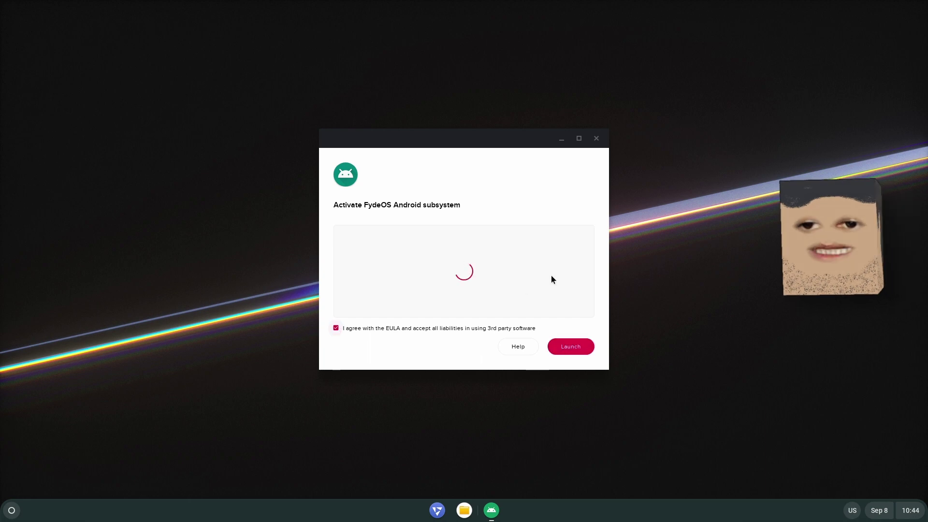
pyautogui.click(584, 349)
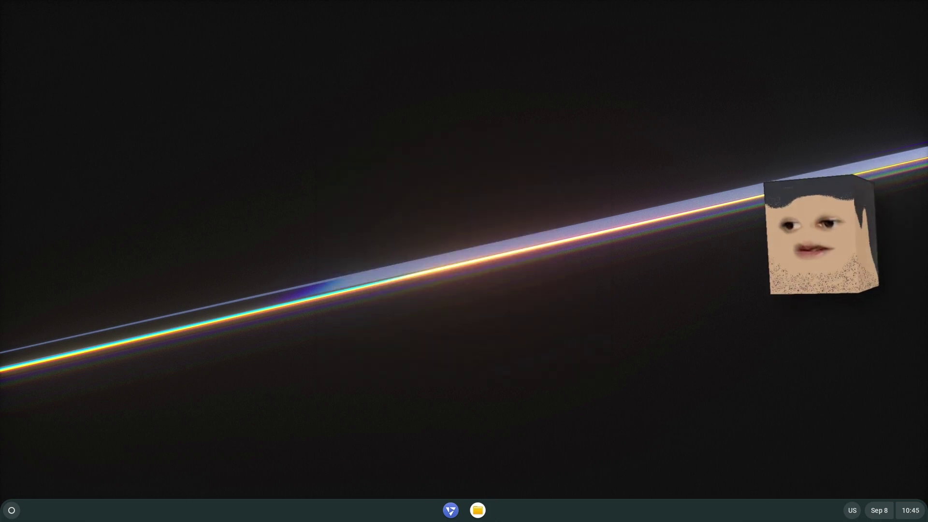
# Install Configure Open GApps from Made by FydeOS, then minimize the App Store window
pyautogui.press('super')
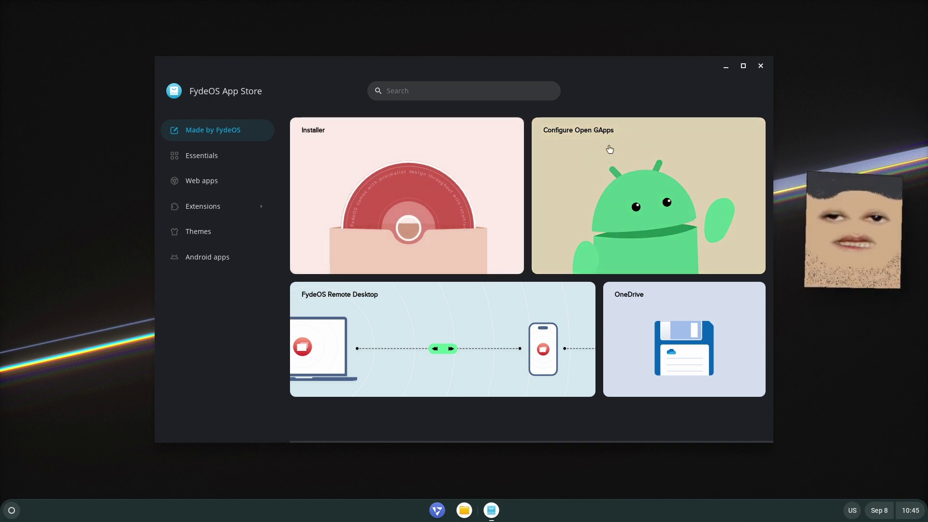
pyautogui.click(618, 165)
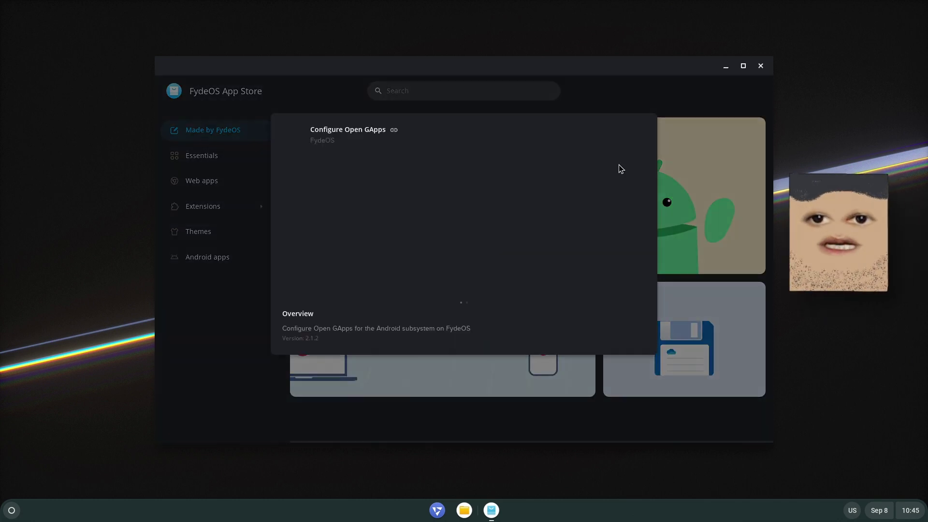
pyautogui.click(618, 137)
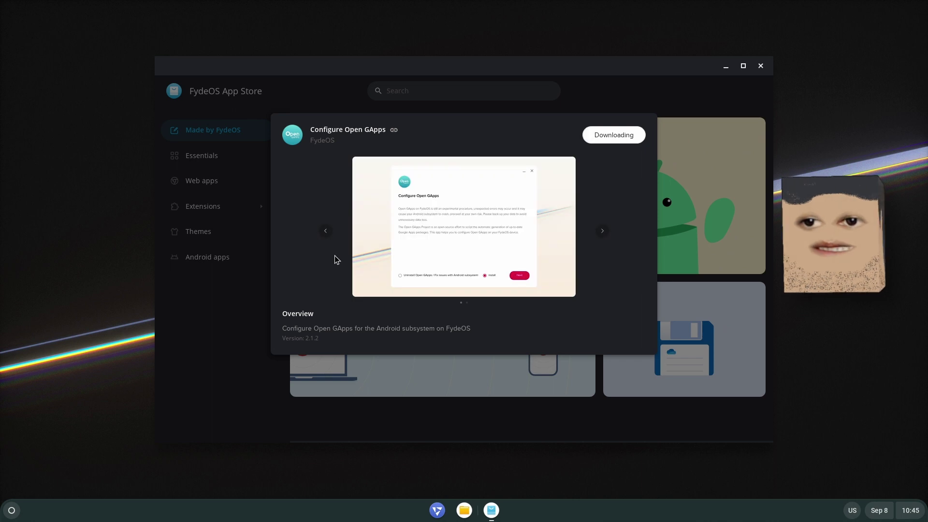
pyautogui.click(536, 286)
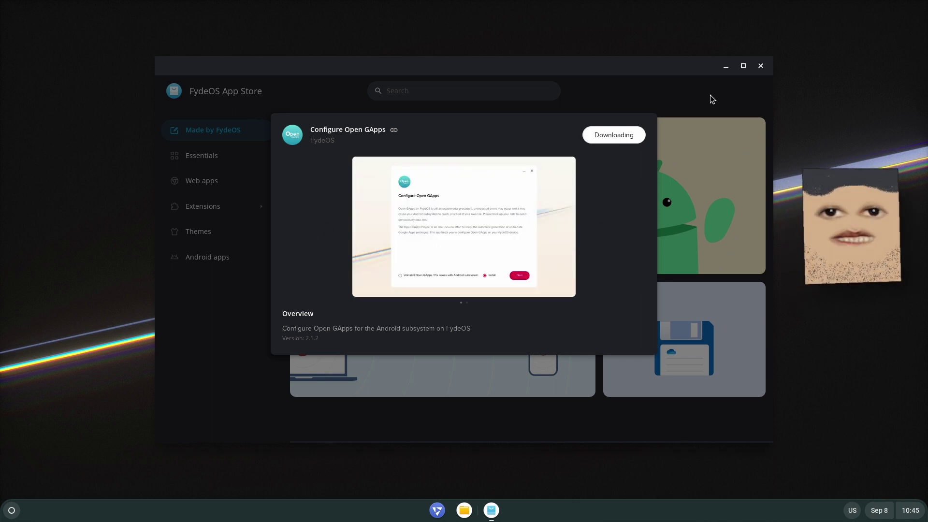
pyautogui.click(726, 65)
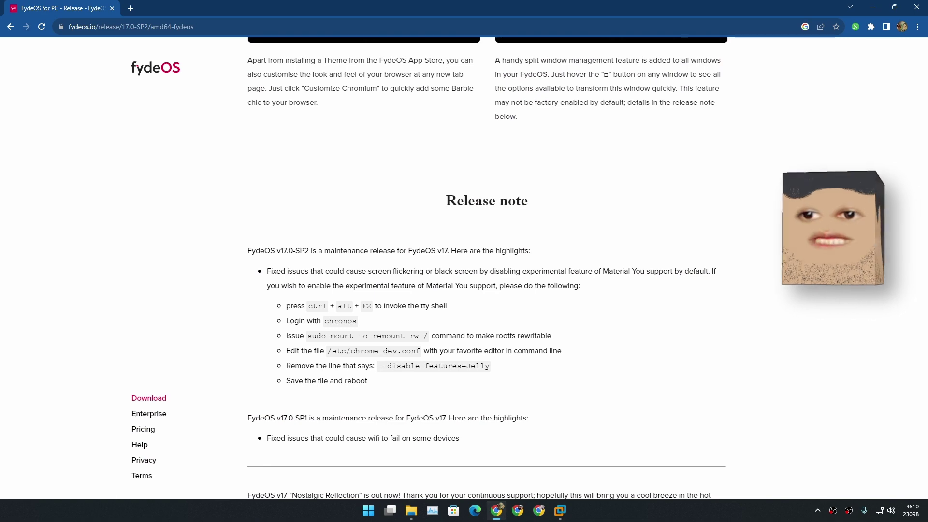
pyautogui.scroll(5, 464, 290)
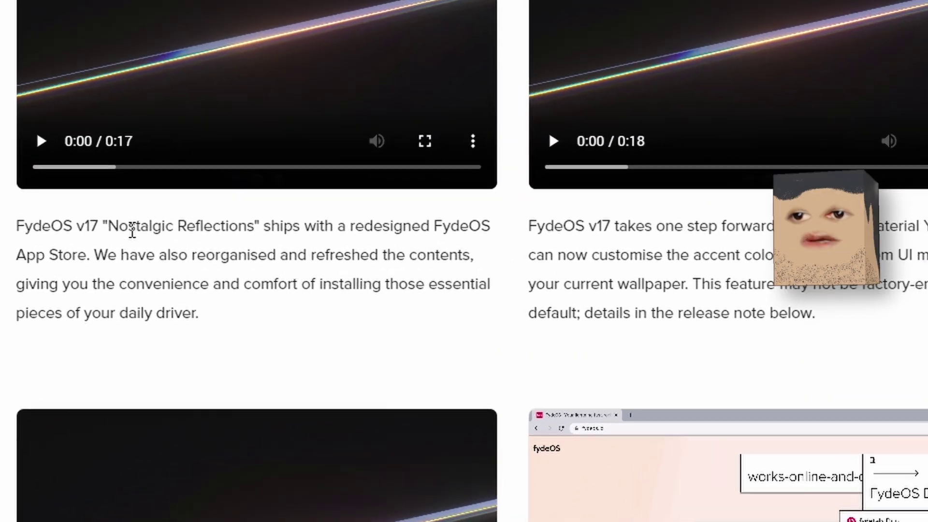
pyautogui.moveTo(102, 227); pyautogui.dragTo(316, 246)
# Highlight release-note passages on Material You, the App Store, and split window management
pyautogui.click(394, 280)
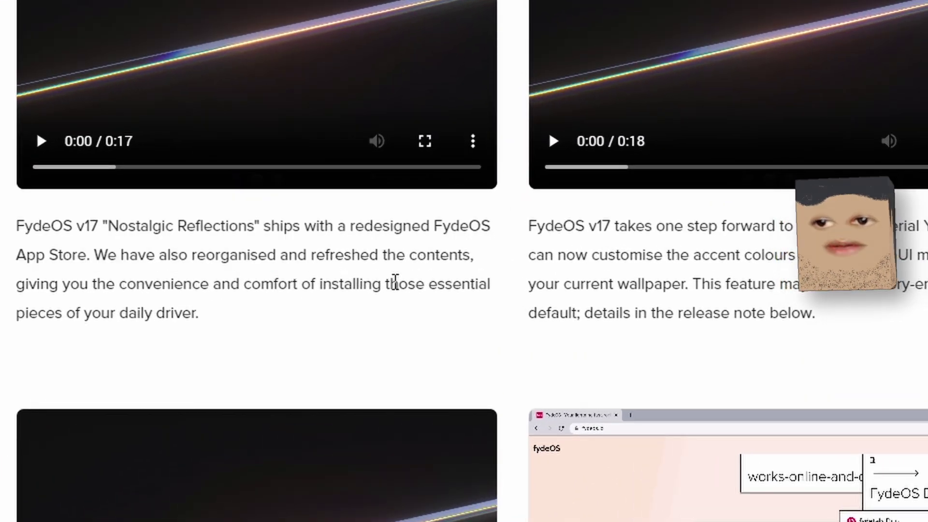
pyautogui.moveTo(867, 225); pyautogui.dragTo(733, 153)
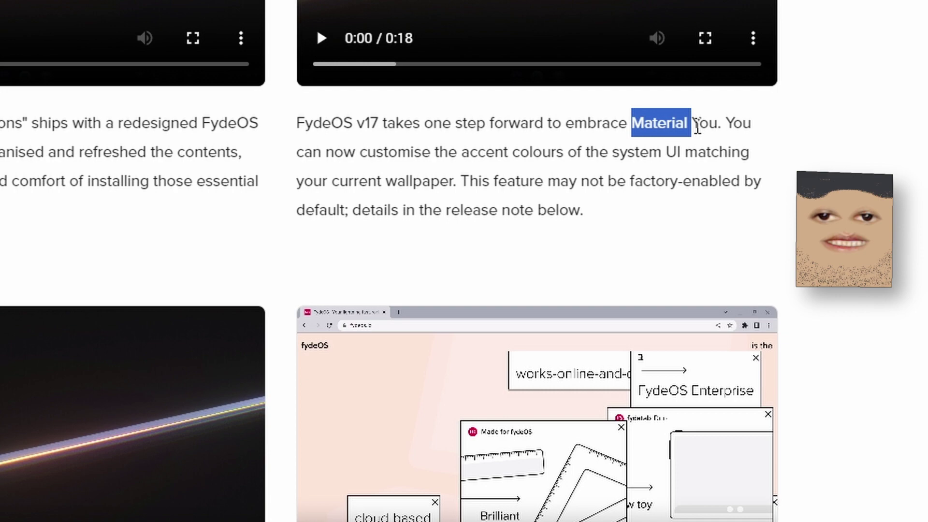
pyautogui.scroll(-5, 413, 269)
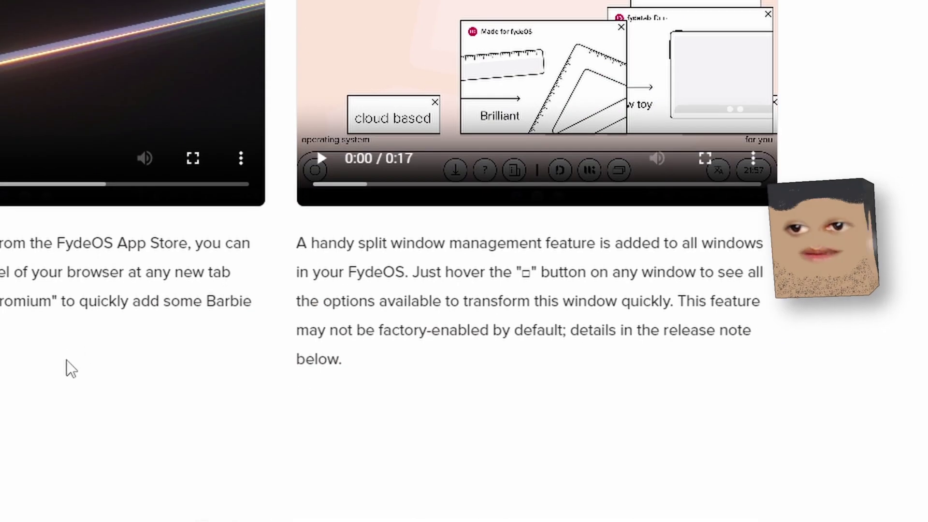
pyautogui.moveTo(45, 247); pyautogui.dragTo(168, 248)
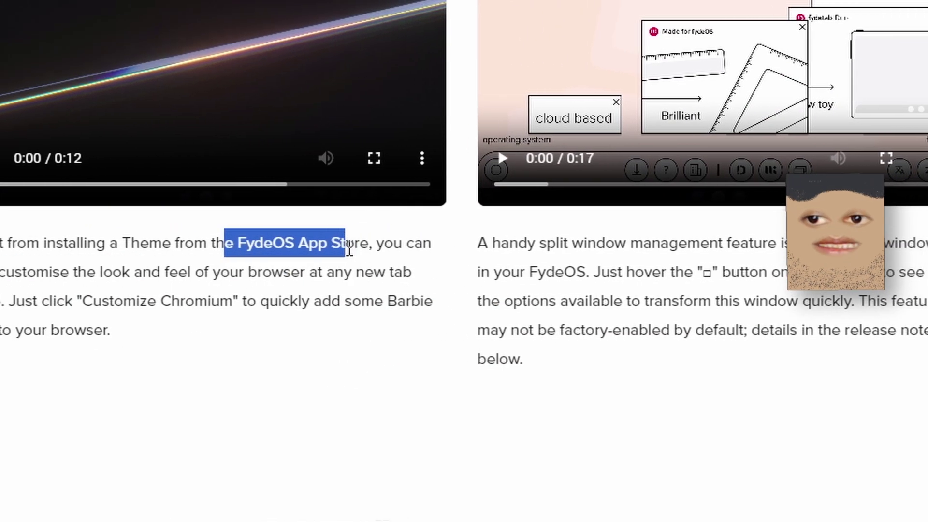
pyautogui.moveTo(349, 248); pyautogui.dragTo(385, 244)
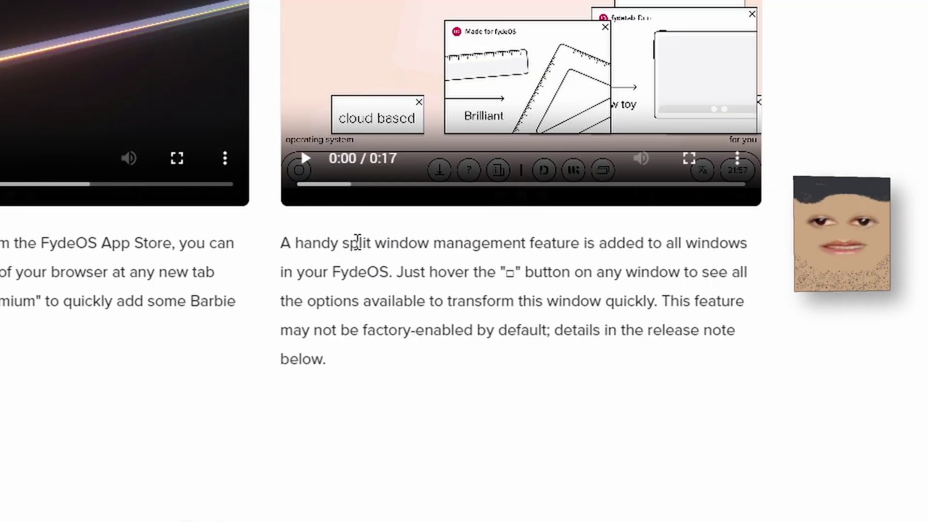
pyautogui.moveTo(350, 244)
pyautogui.mouseDown()
pyautogui.moveTo(607, 251)
pyautogui.moveTo(715, 276)
pyautogui.moveTo(750, 322)
pyautogui.mouseUp()
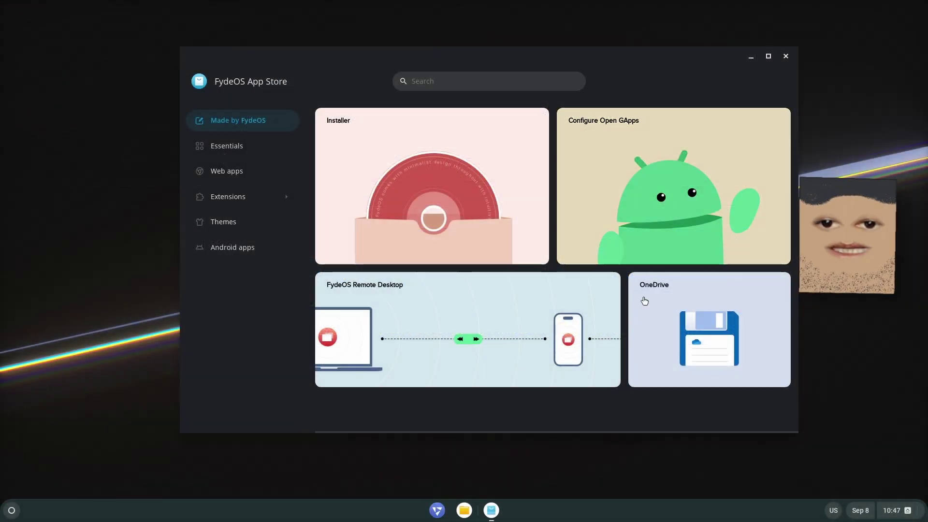
# Browse Essentials > Themes and add the A Passion theme
pyautogui.click(230, 148)
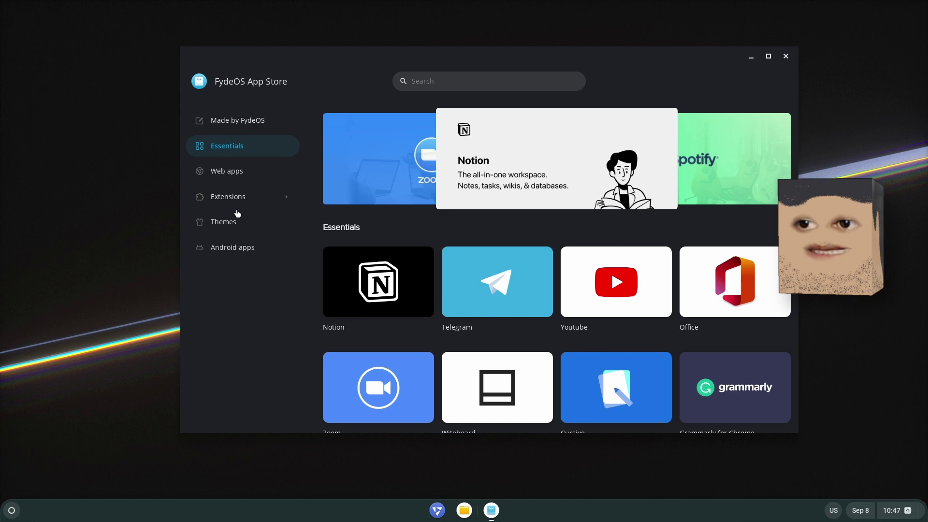
pyautogui.click(232, 227)
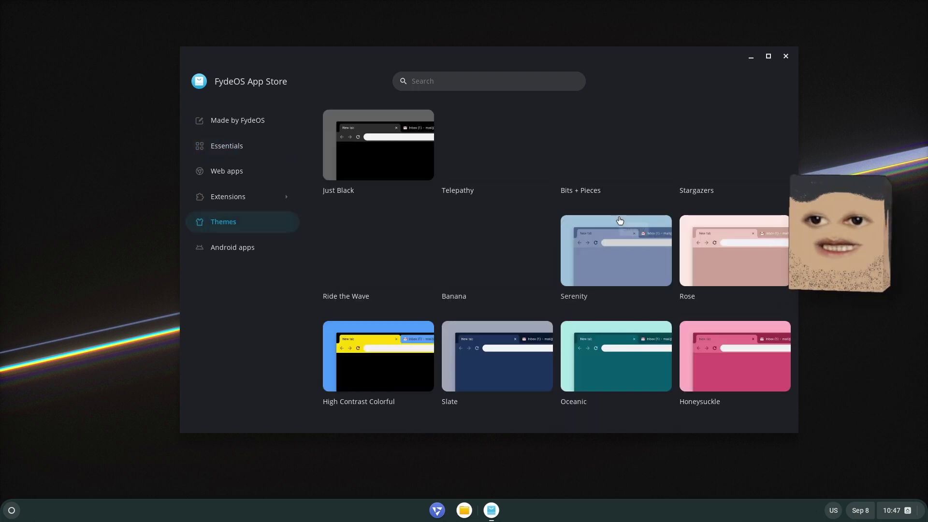
pyautogui.scroll(-10, 477, 232)
pyautogui.scroll(-3, 496, 307)
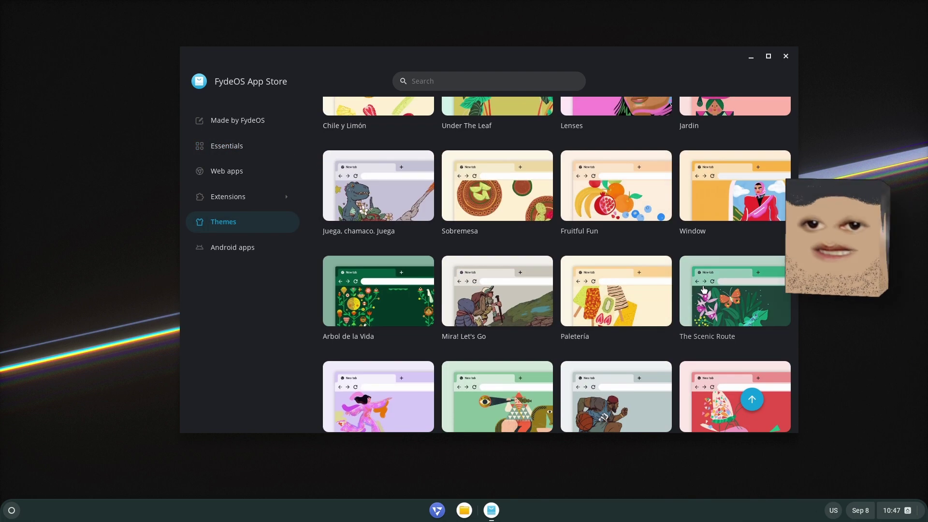
pyautogui.scroll(-1, 496, 307)
pyautogui.scroll(-2, 616, 290)
pyautogui.scroll(-4, 715, 290)
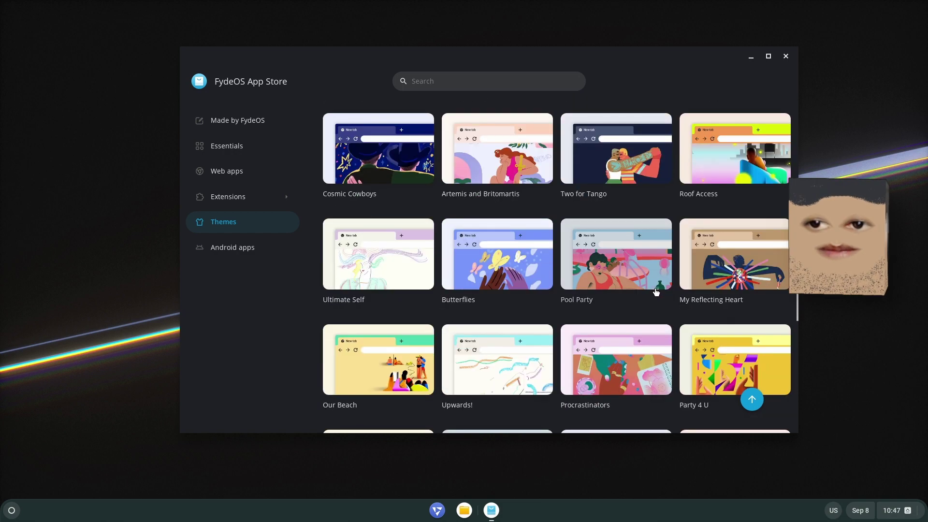
pyautogui.scroll(1, 580, 291)
pyautogui.scroll(-3, 615, 293)
pyautogui.scroll(-3, 682, 296)
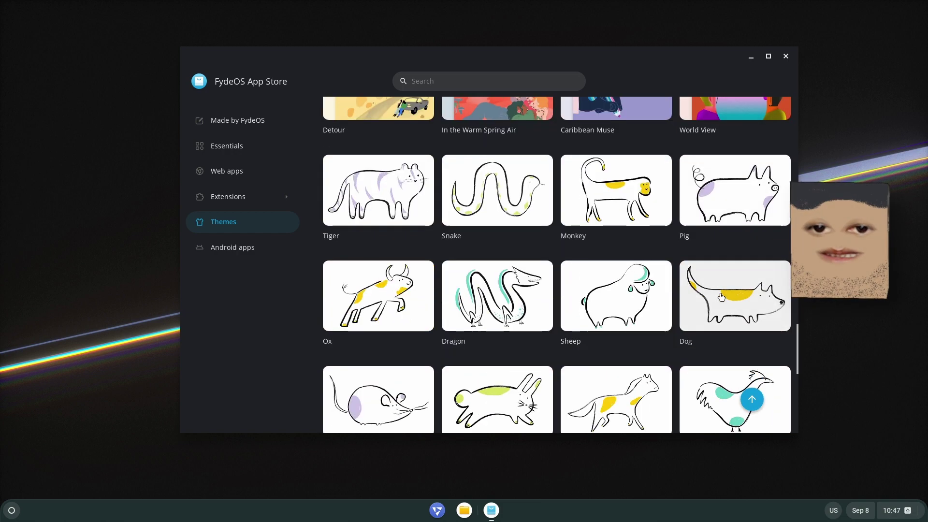
pyautogui.scroll(1, 717, 297)
pyautogui.scroll(2, 717, 297)
pyautogui.scroll(2, 716, 301)
pyautogui.click(717, 304)
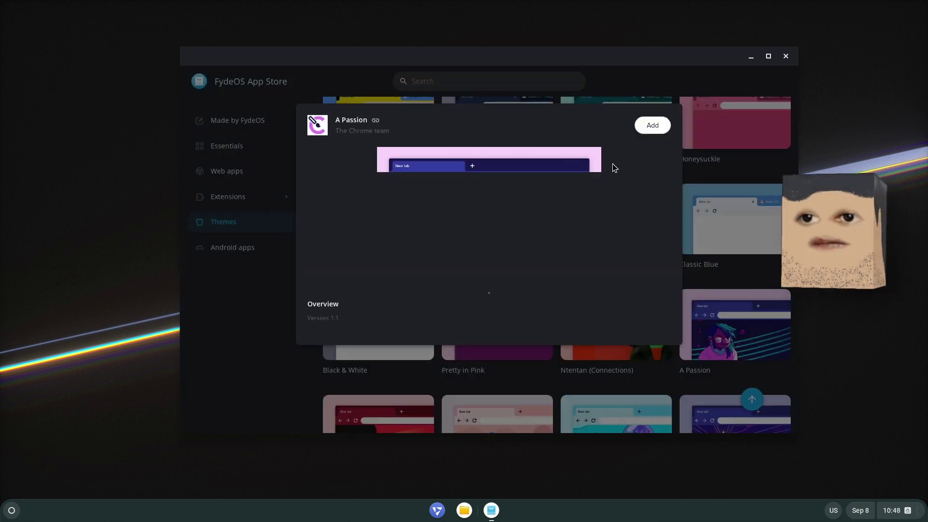
pyautogui.click(652, 130)
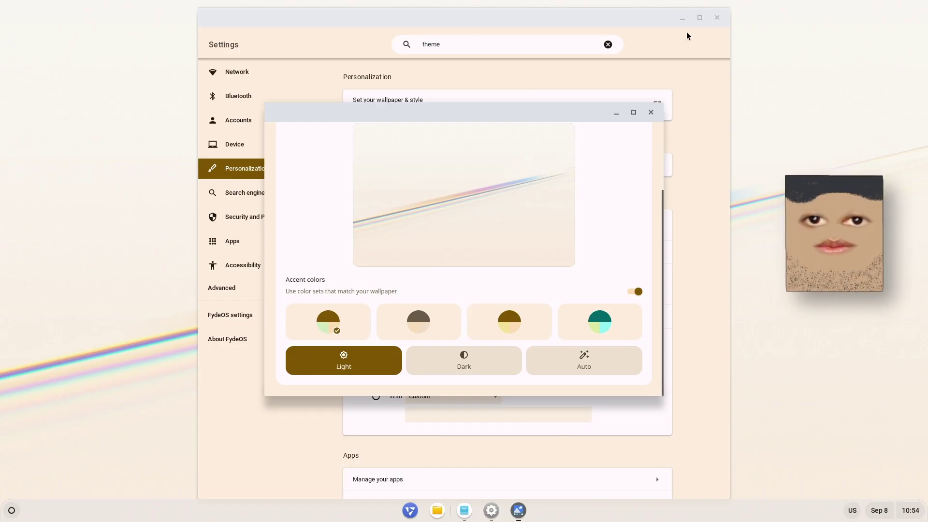
# Switch the system to Dark mode and settle on the purple accent after trying teal
pyautogui.click(682, 18)
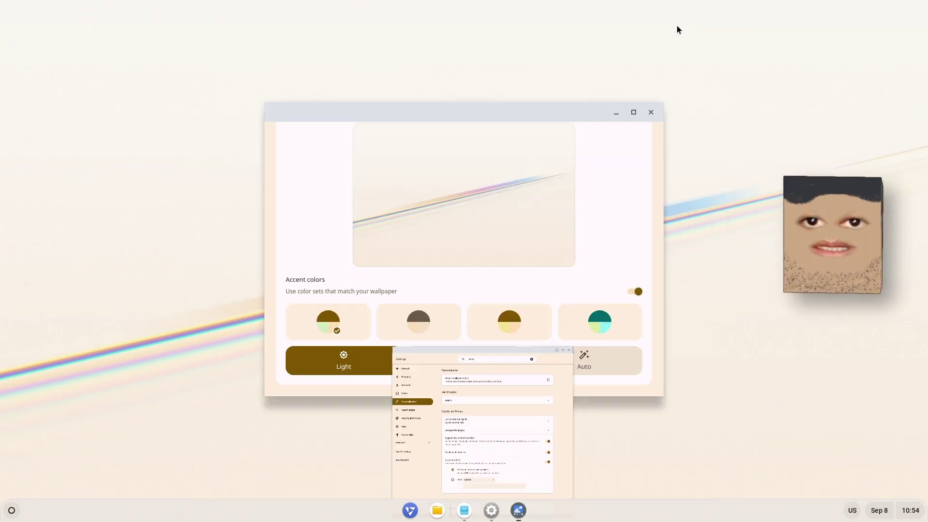
pyautogui.scroll(3, 471, 270)
pyautogui.scroll(-2, 471, 270)
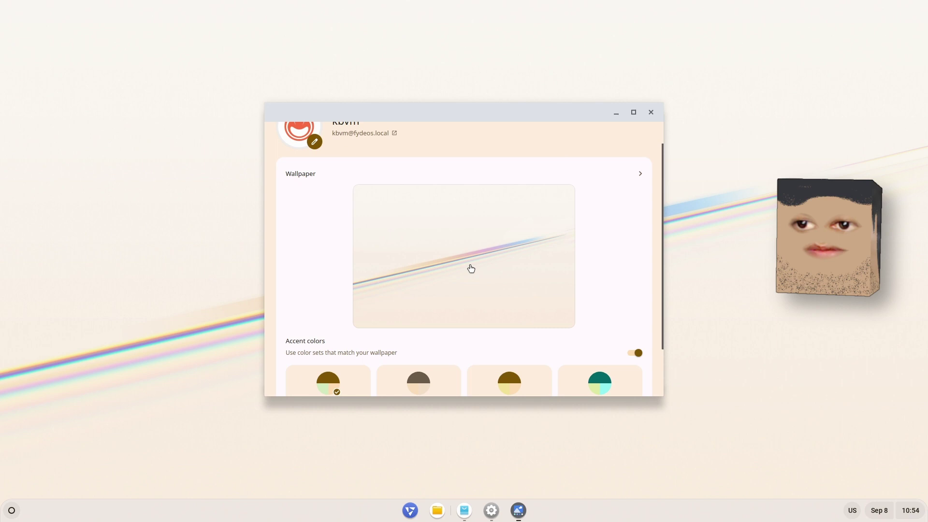
pyautogui.scroll(-2, 471, 267)
pyautogui.scroll(4, 471, 266)
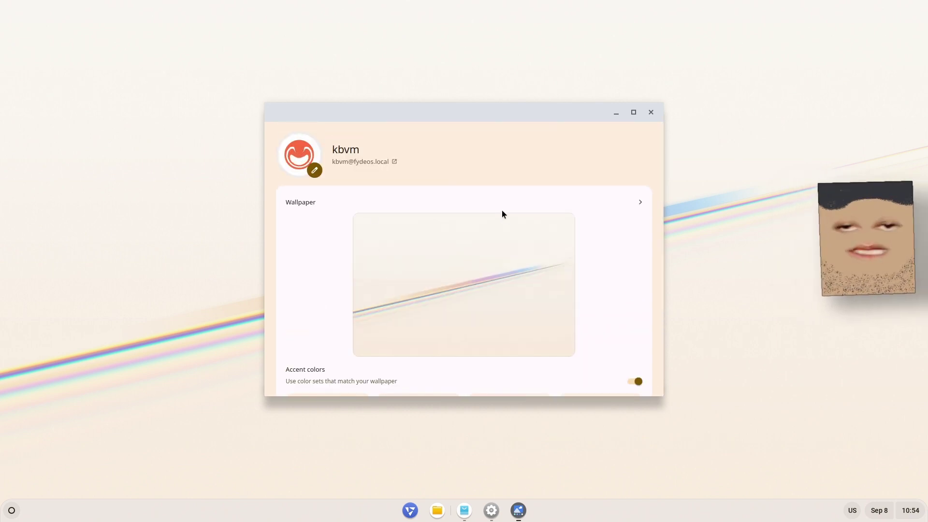
pyautogui.scroll(-2, 514, 245)
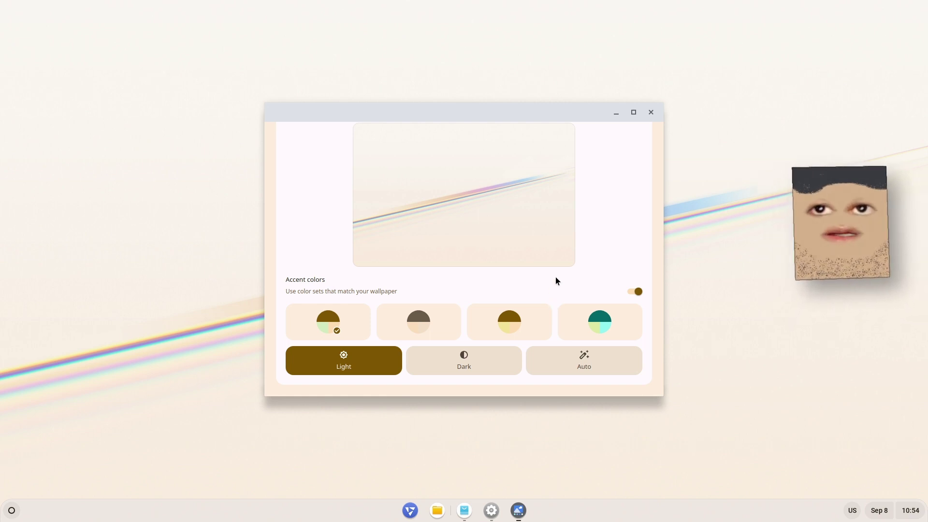
pyautogui.scroll(3, 480, 289)
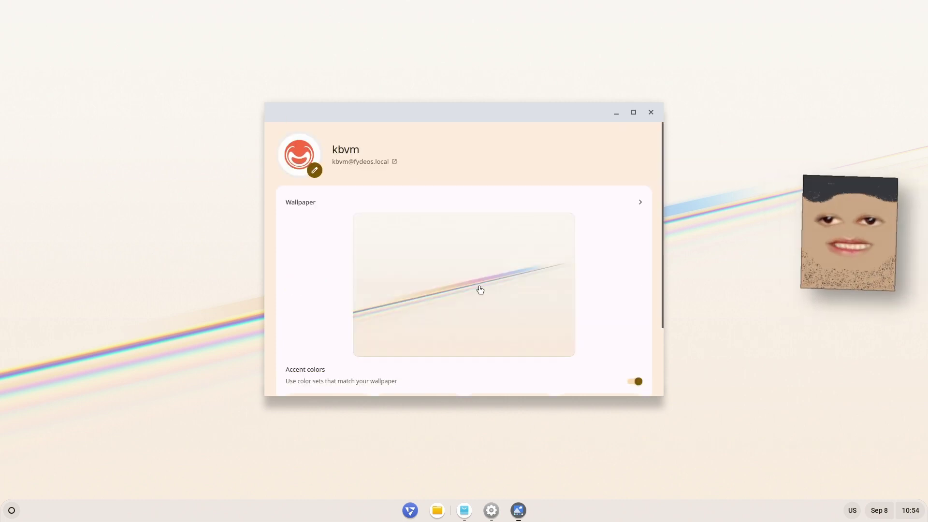
pyautogui.scroll(-3, 494, 255)
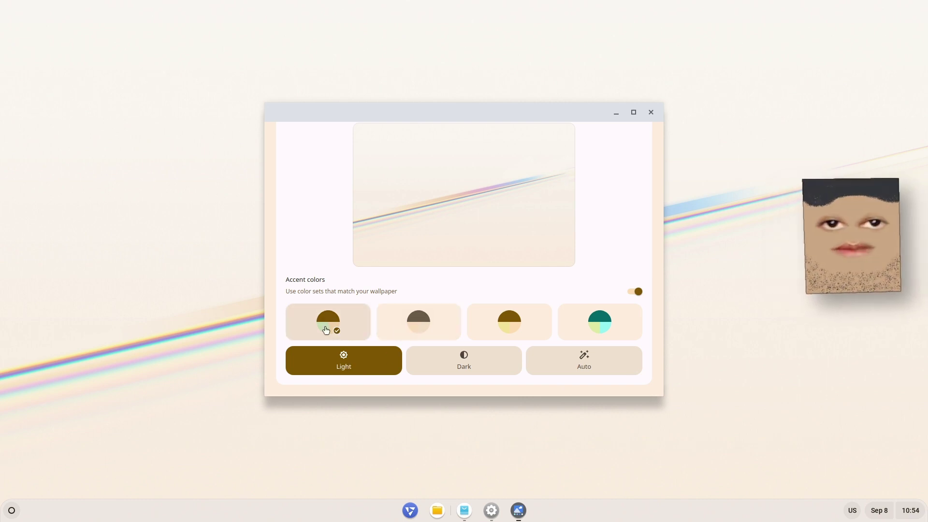
pyautogui.click(605, 332)
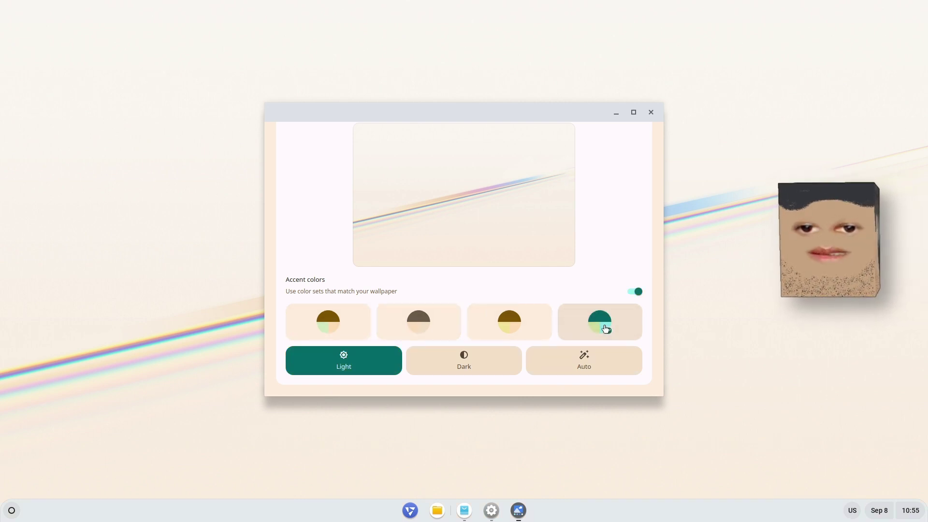
pyautogui.click(587, 357)
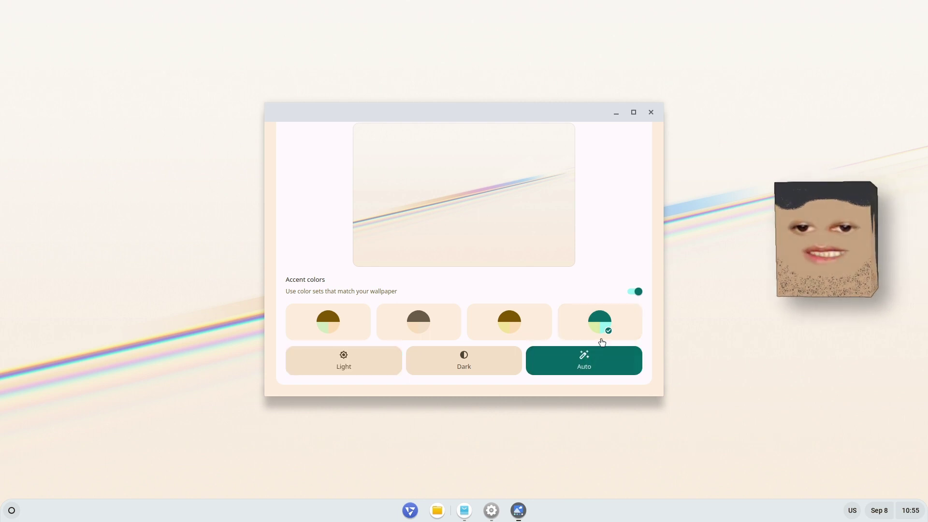
pyautogui.click(482, 369)
pyautogui.click(508, 328)
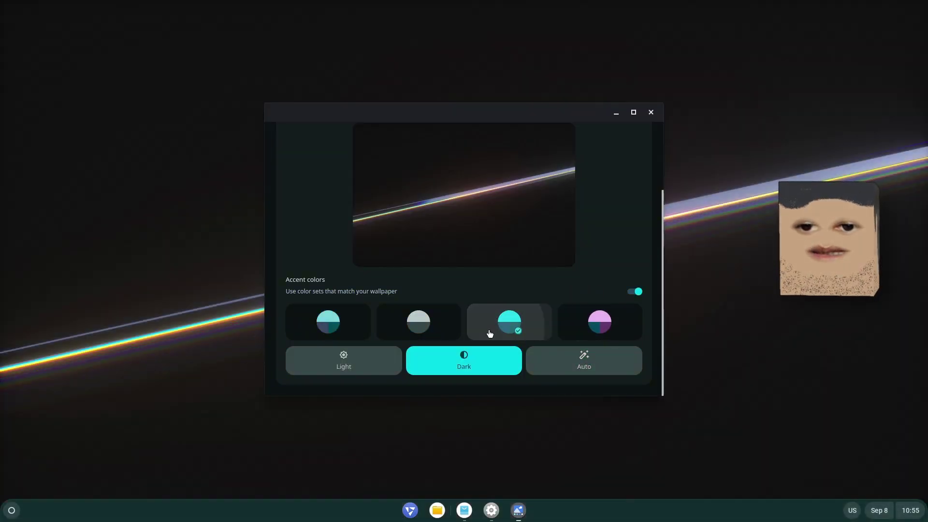
pyautogui.click(425, 331)
pyautogui.click(511, 326)
pyautogui.click(595, 326)
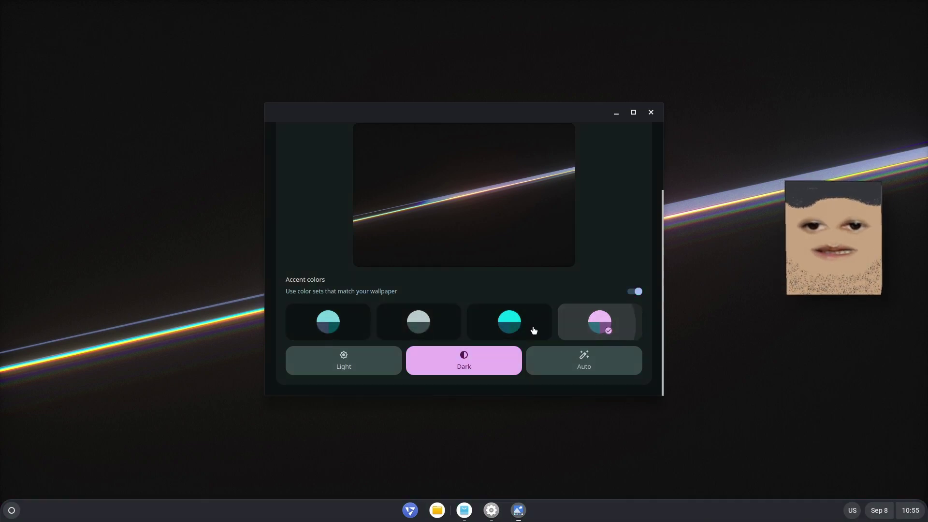
pyautogui.click(511, 327)
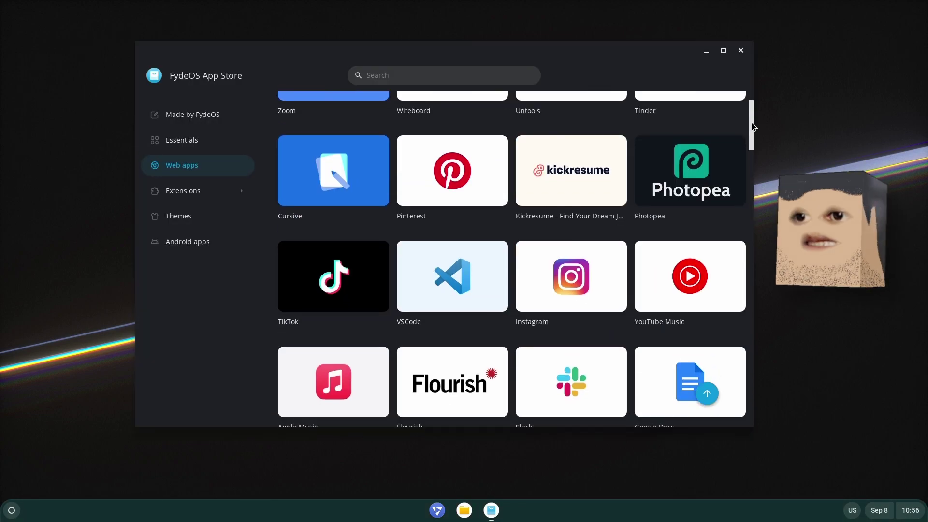
pyautogui.scroll(-3, 754, 153)
pyautogui.moveTo(754, 153); pyautogui.dragTo(748, 77)
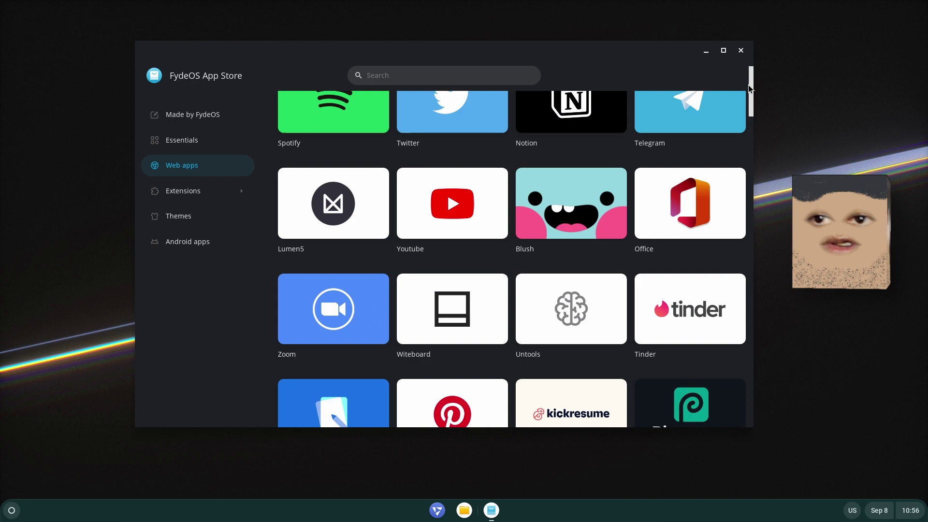
# Show the Android apps catalogue from the App Store sidebar
pyautogui.click(166, 241)
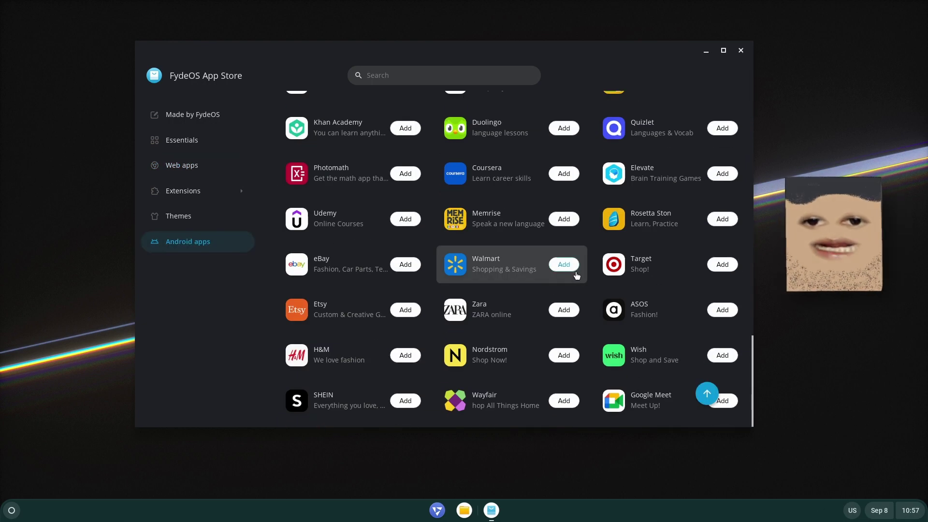
pyautogui.scroll(10, 583, 360)
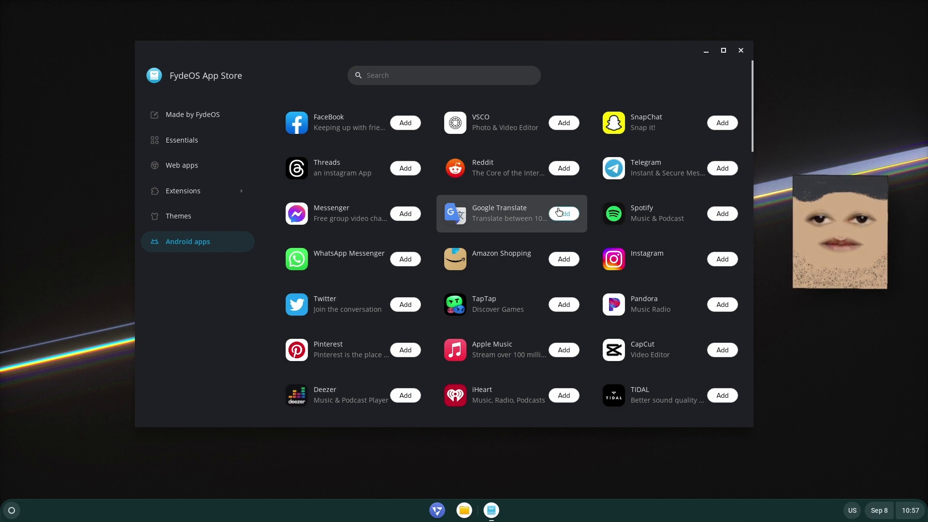
pyautogui.scroll(-5, 415, 275)
pyautogui.scroll(-5, 378, 278)
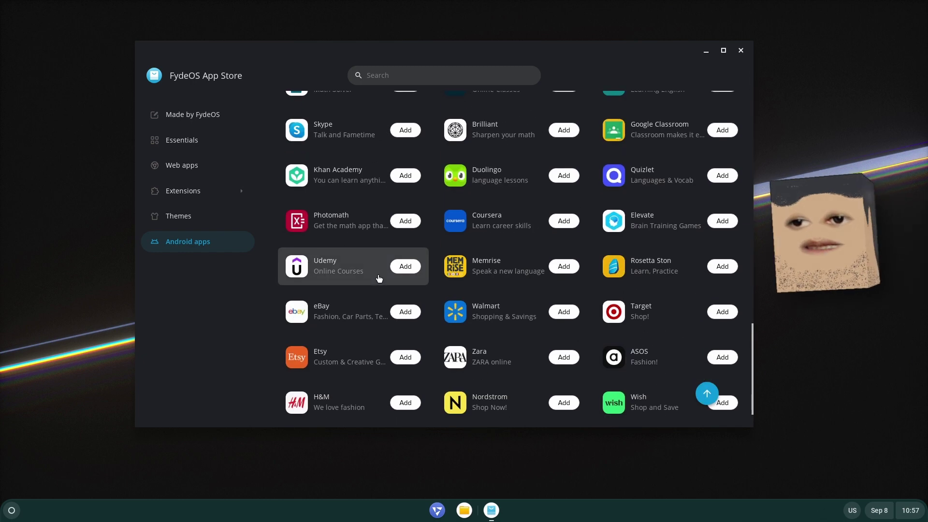
pyautogui.scroll(-1, 378, 277)
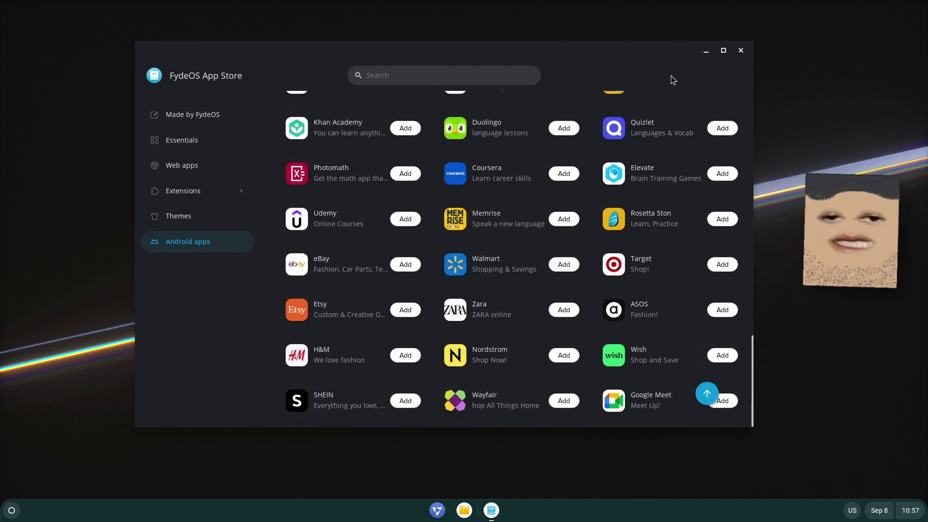
pyautogui.scroll(5, 436, 159)
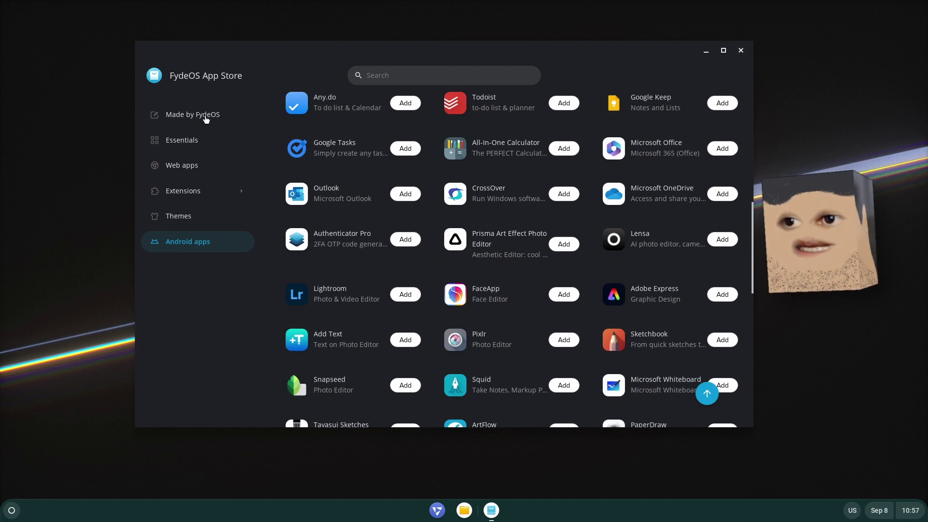
# Launch Configure Open GApps from Made by FydeOS, accept its EULA, and start the install
pyautogui.click(206, 116)
pyautogui.click(613, 192)
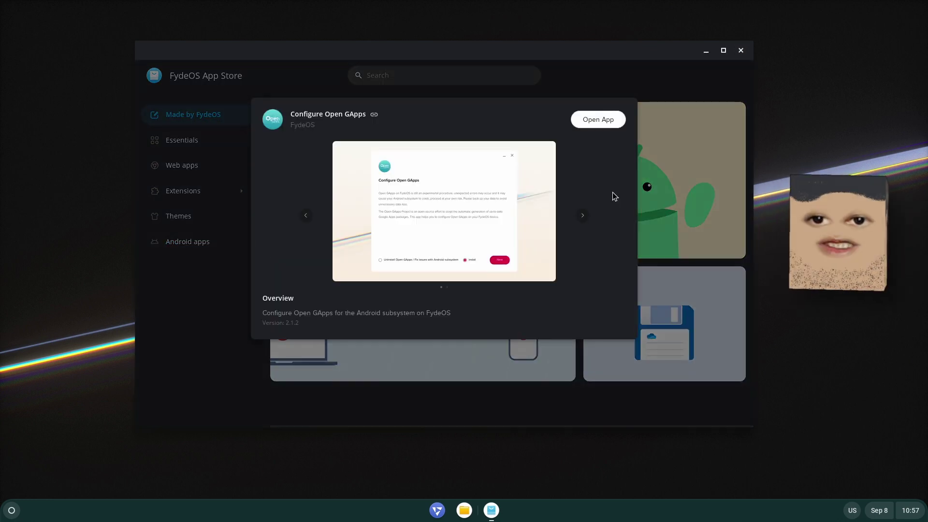
pyautogui.click(604, 122)
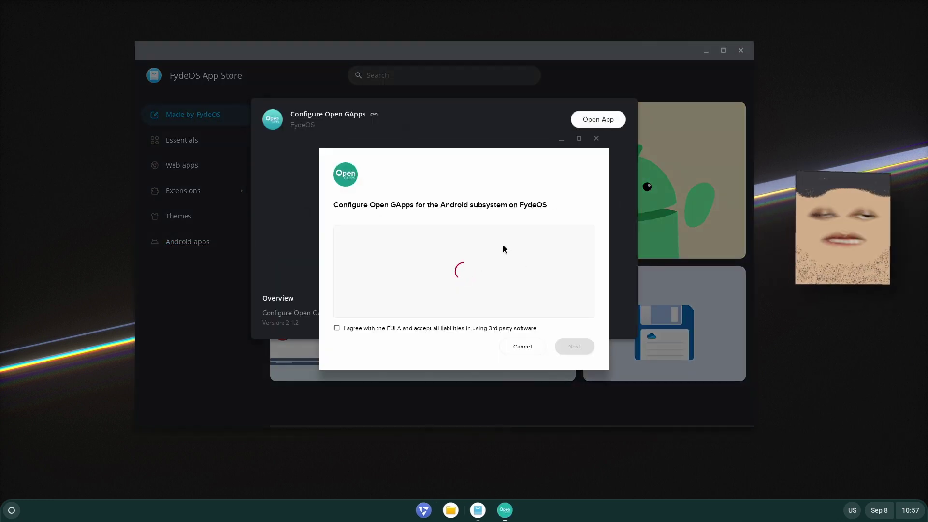
pyautogui.click(337, 329)
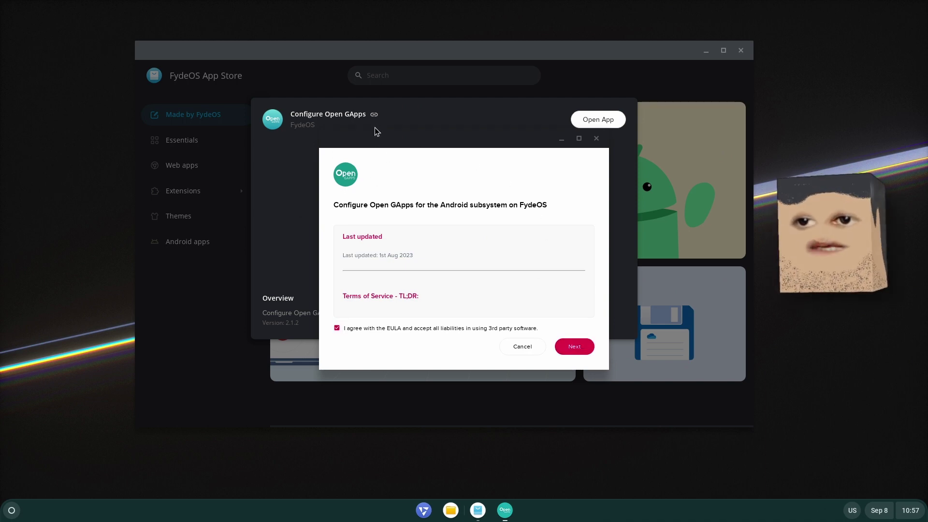
pyautogui.click(573, 347)
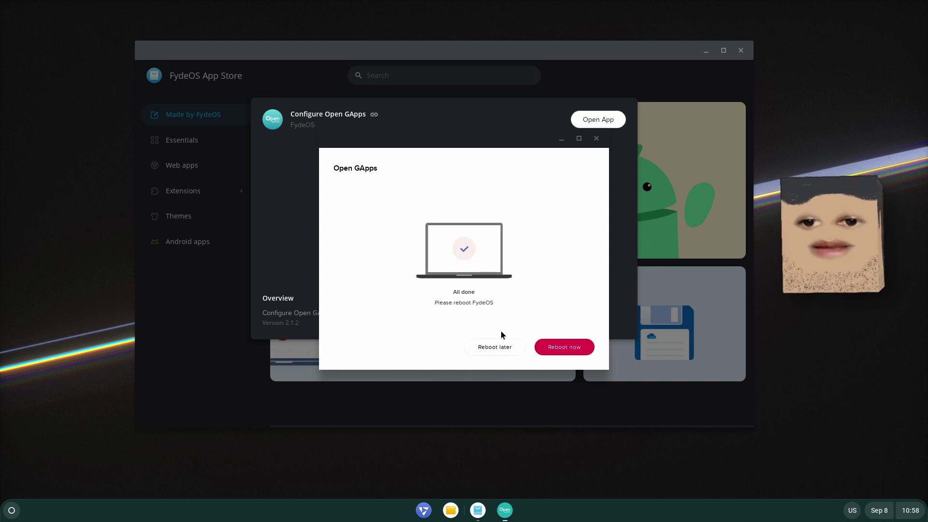
# Dismiss the Open GApps dialog and its details overlay, then exit the FydeOS App Store
pyautogui.click(596, 138)
pyautogui.click(680, 82)
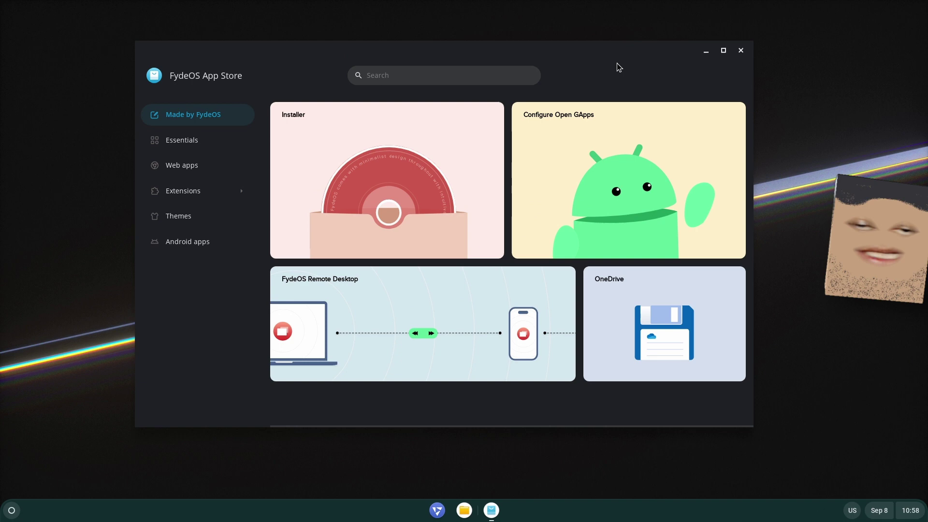
pyautogui.click(741, 51)
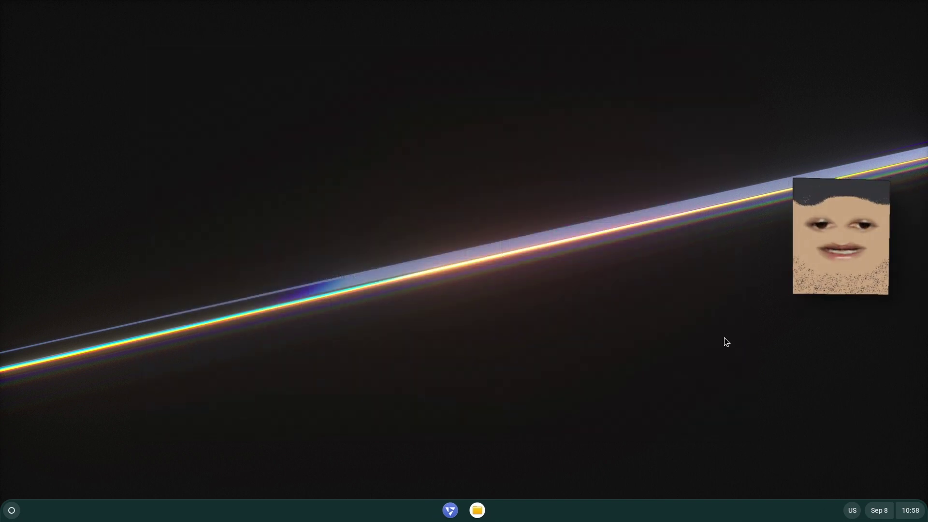